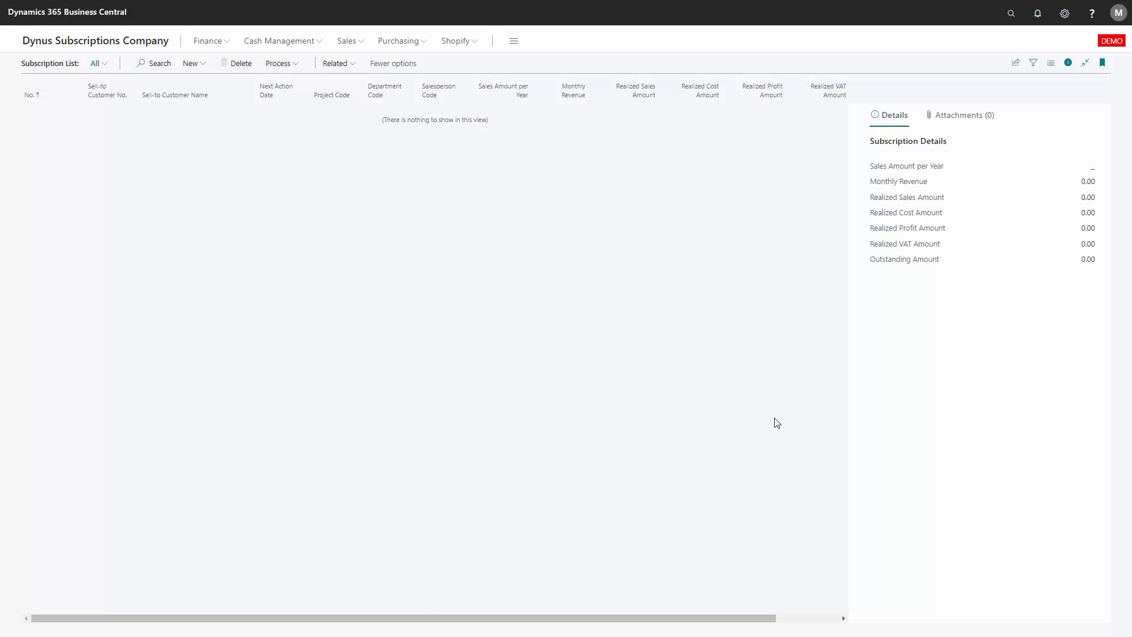
Step: Create a new subscription order with Discount Bikes, Paris as the sell-to customer and dismiss the overdue balance notification
click(193, 66)
click(200, 81)
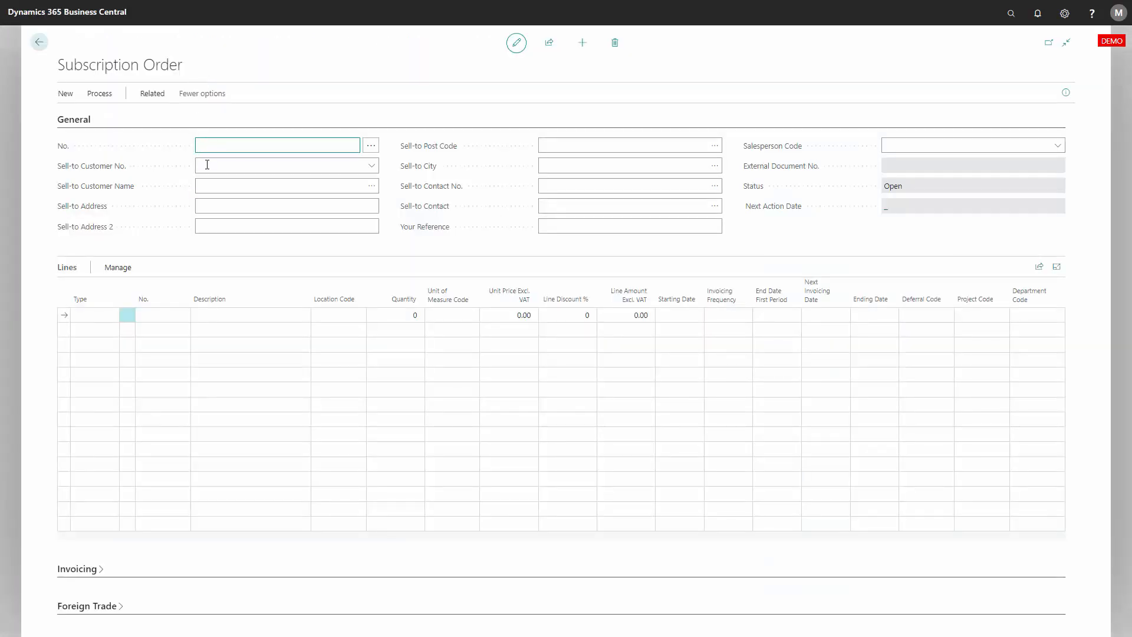
click(206, 166)
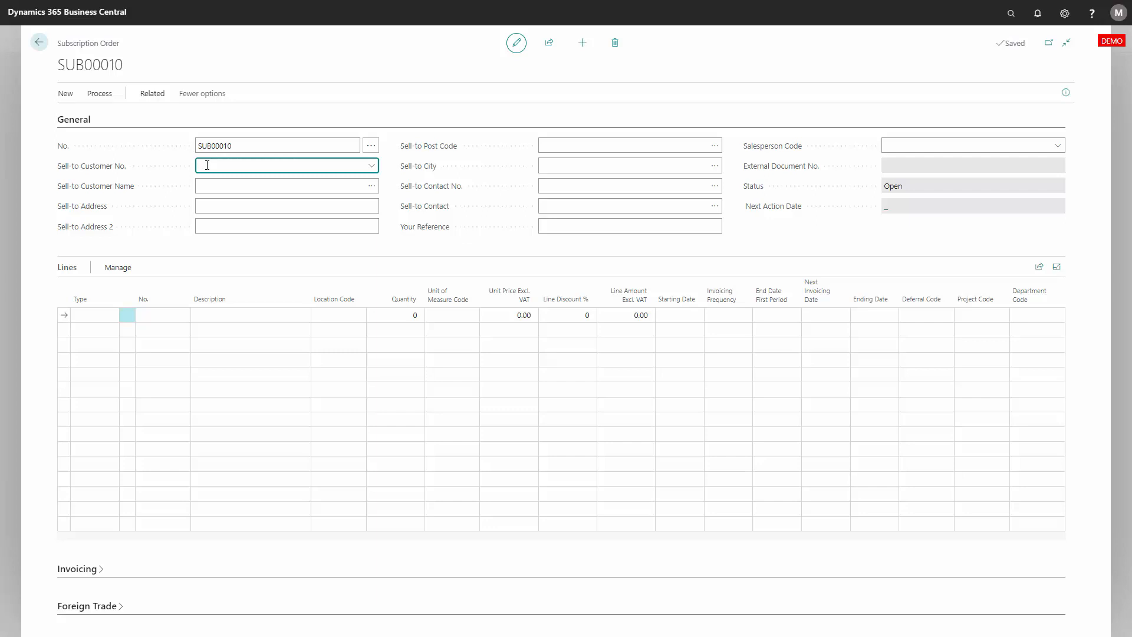
click(372, 166)
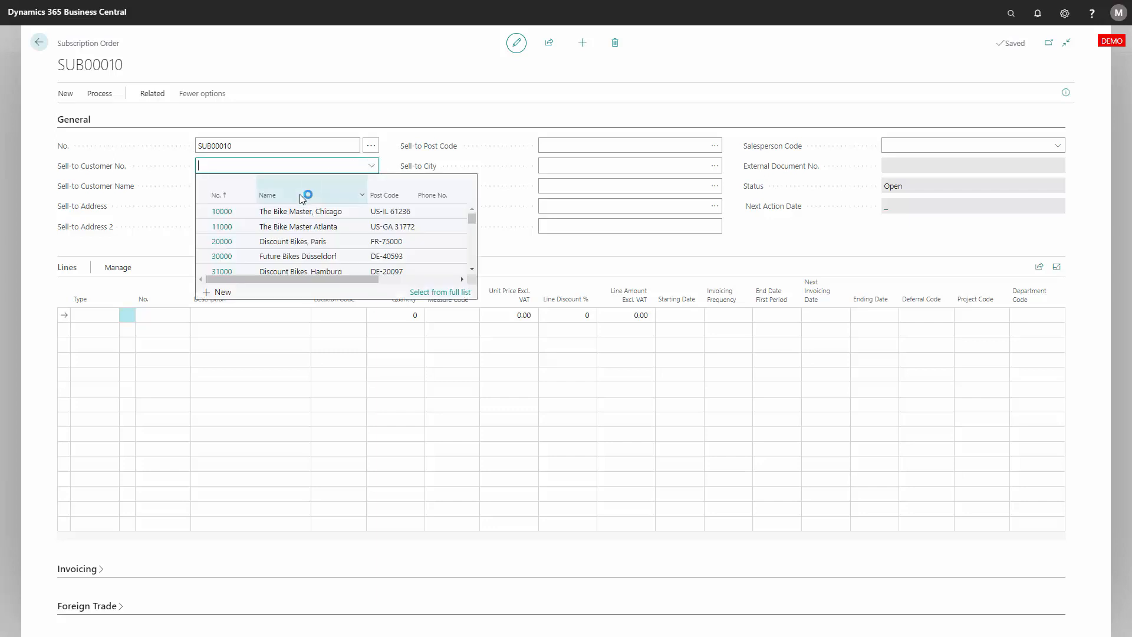
click(280, 242)
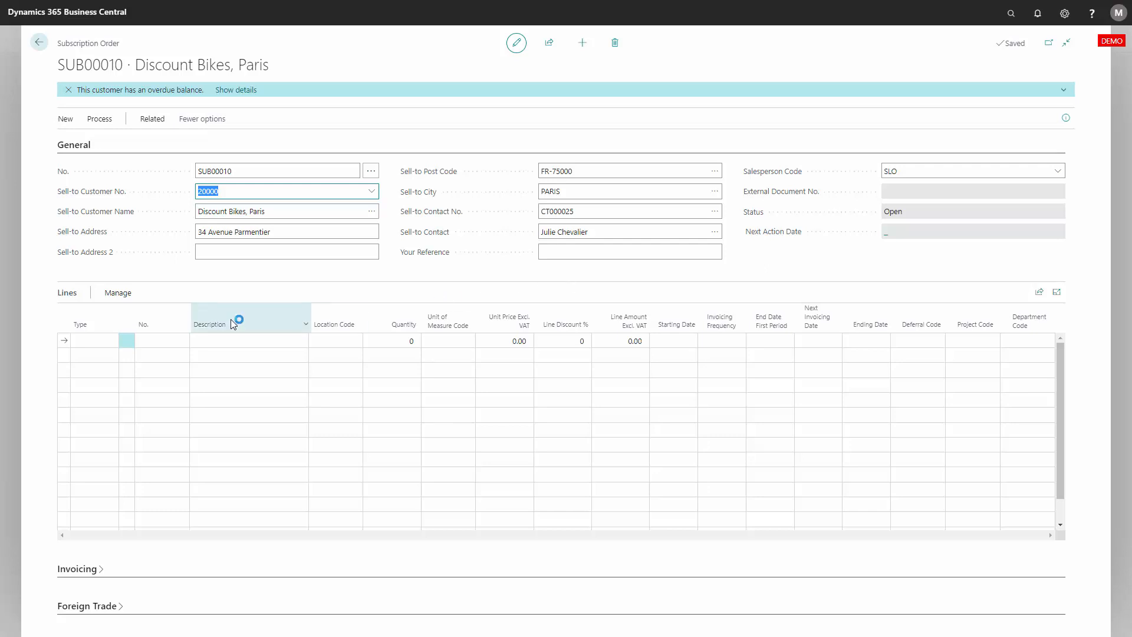
click(111, 403)
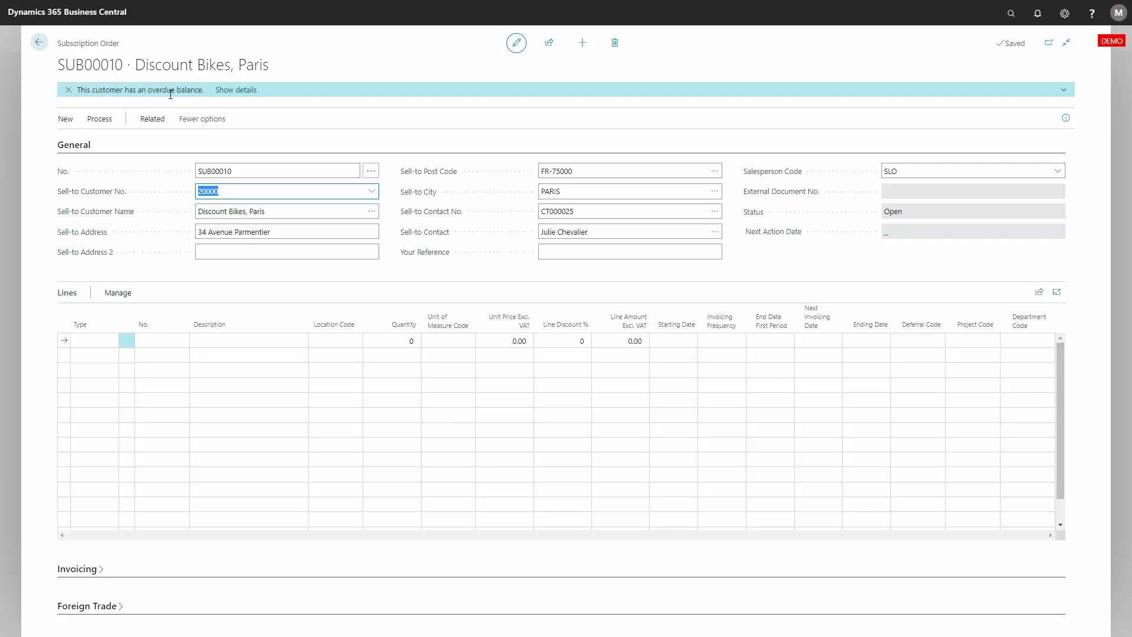
click(68, 91)
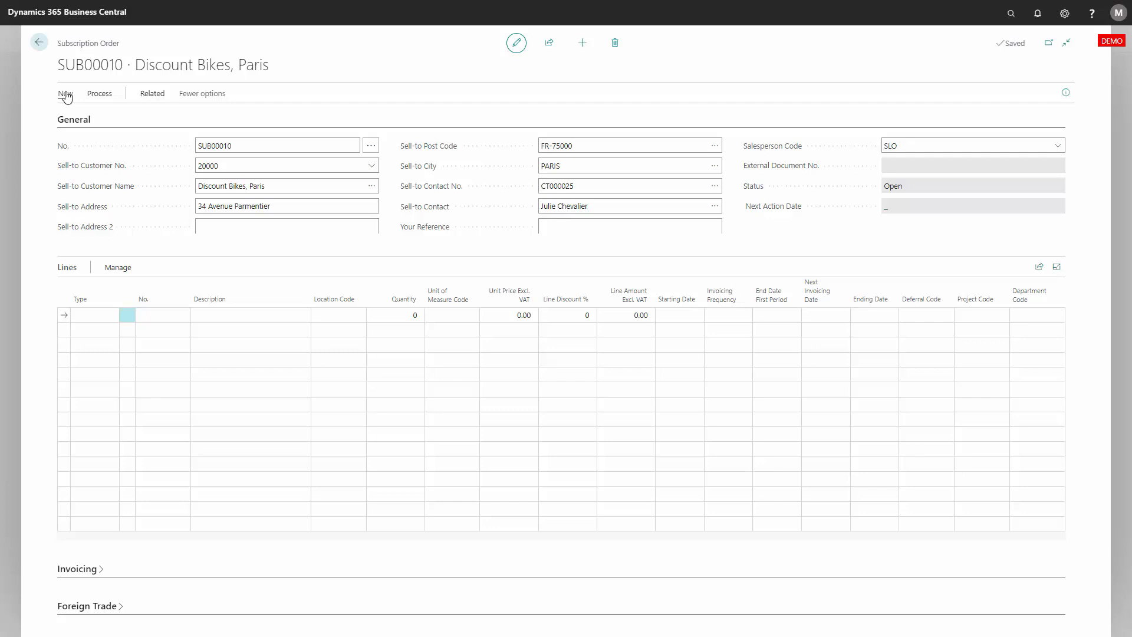
Step: Add an order line of type Item for item 6100, Dynus Club - Basic Member Yearly
click(93, 317)
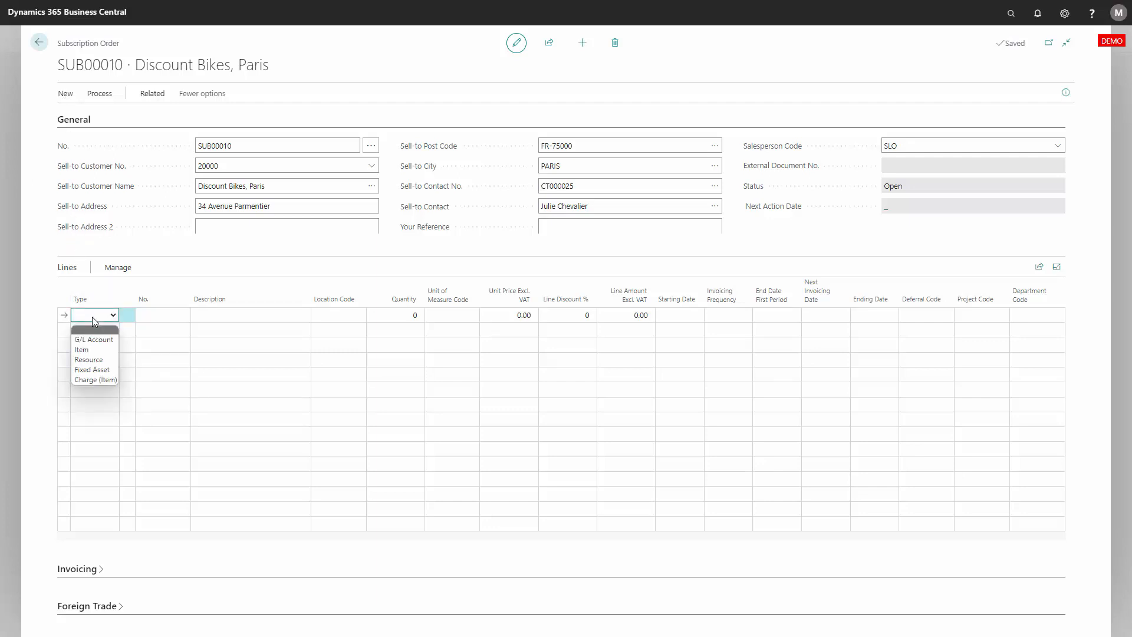
click(86, 350)
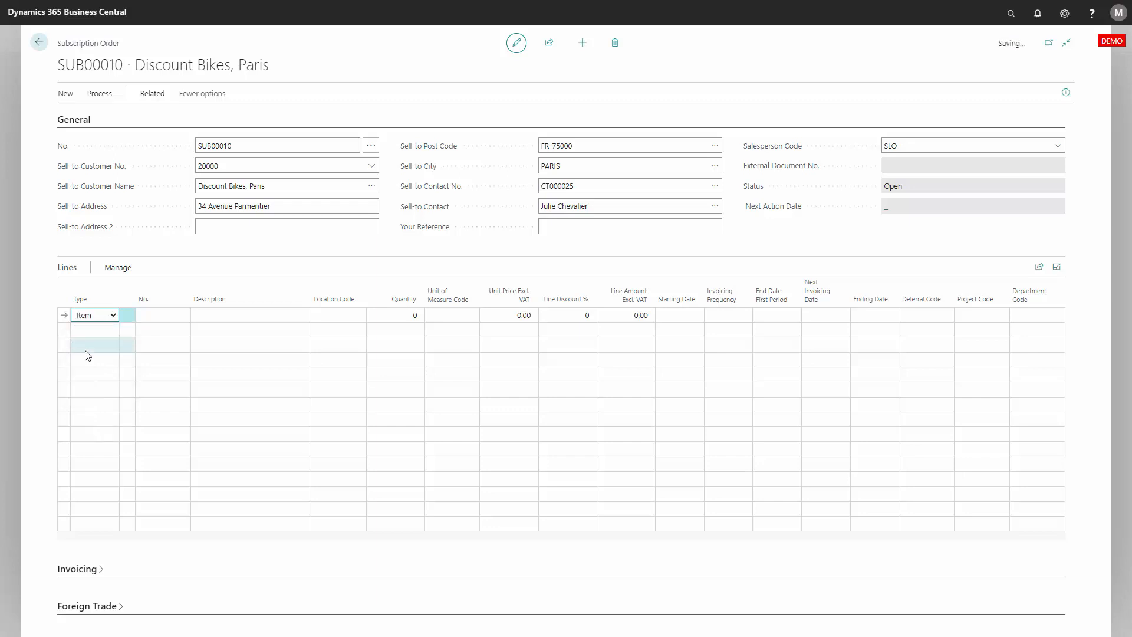
click(153, 317)
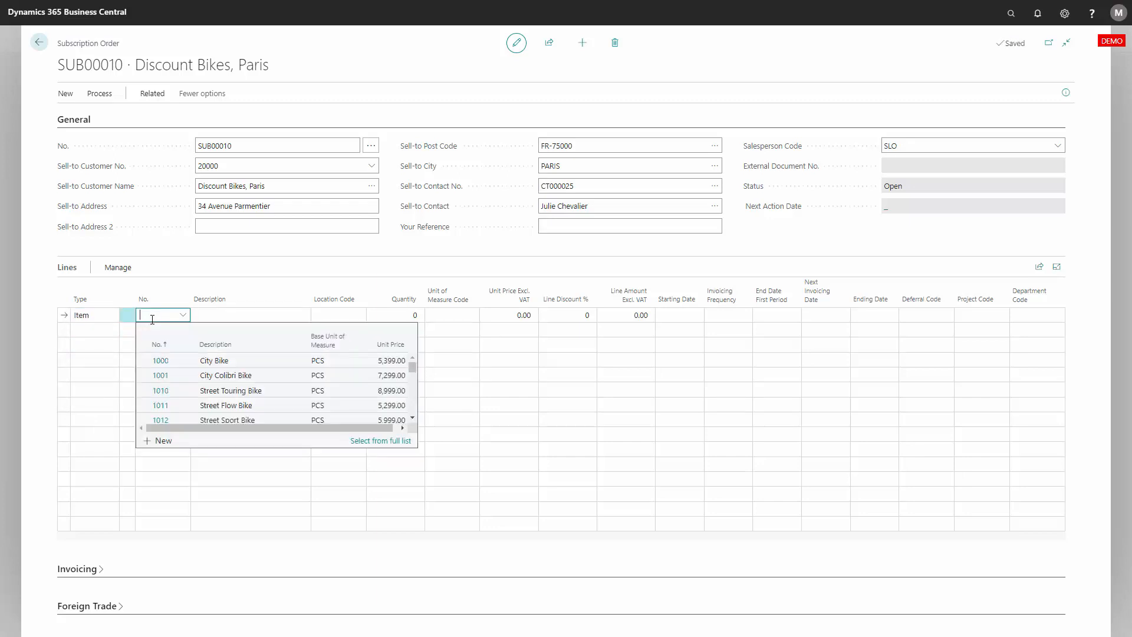
scroll(187, 395, down, 10)
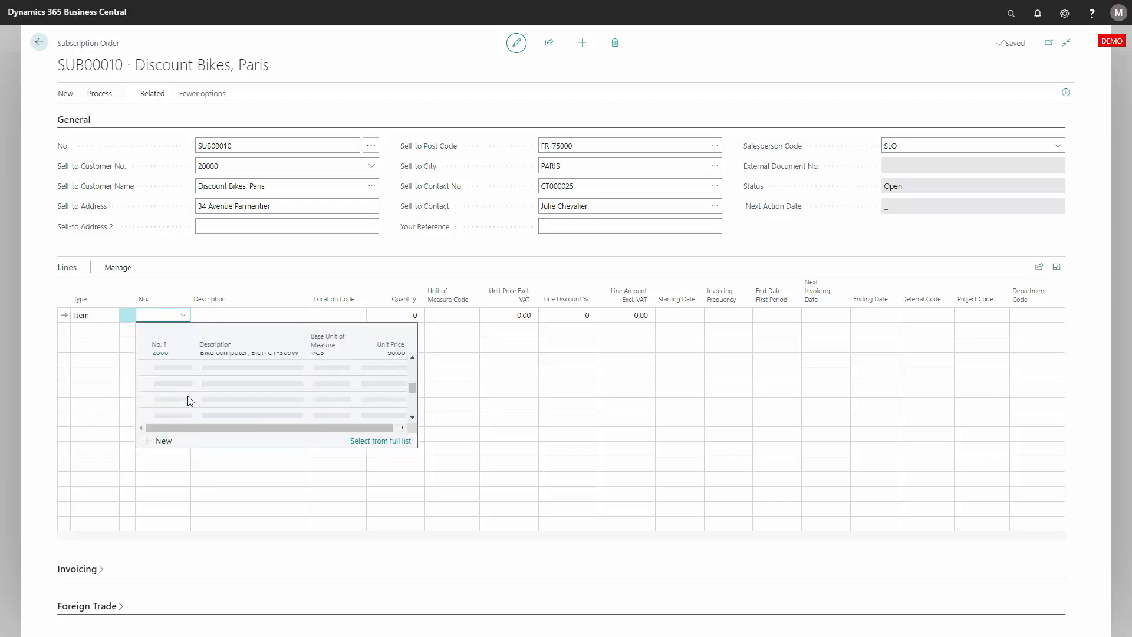
scroll(188, 399, down, 5)
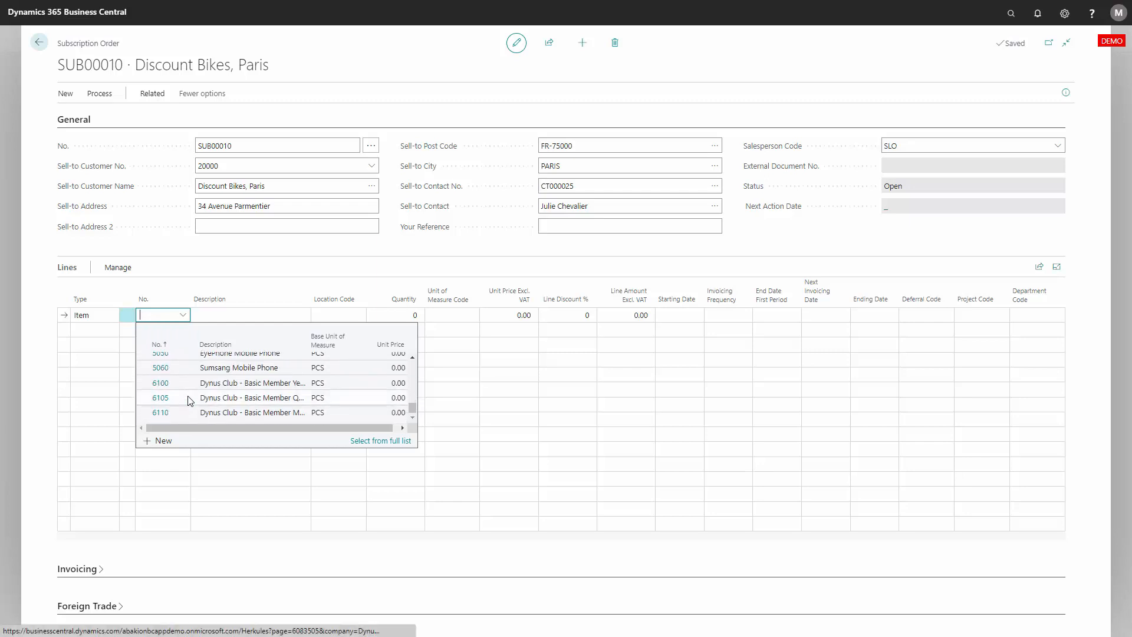
click(218, 385)
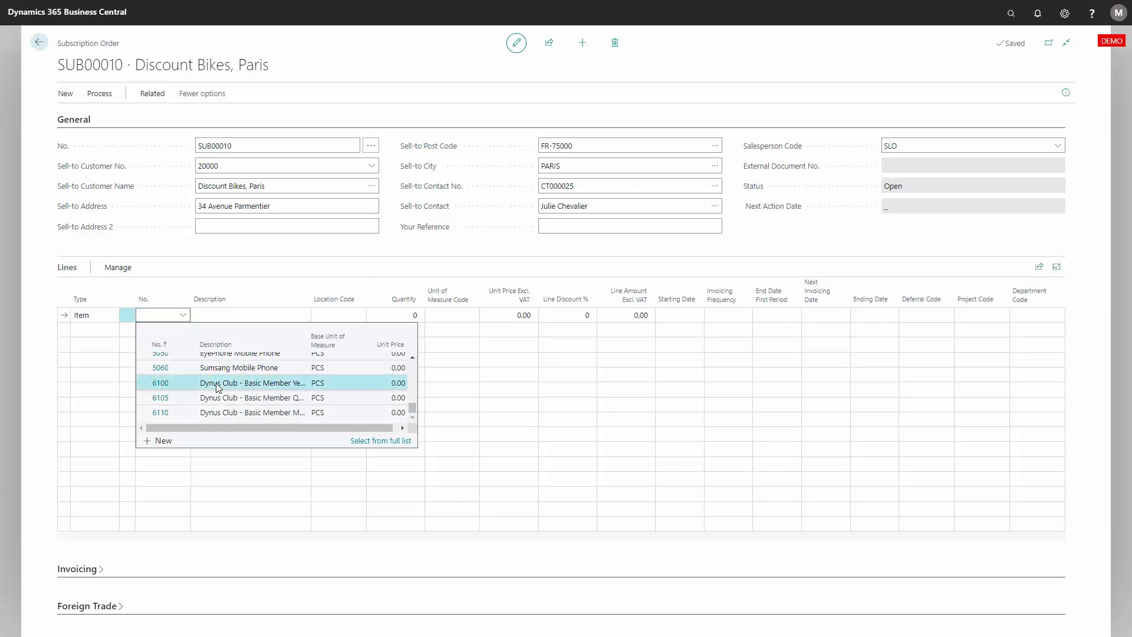
Step: Set the membership line's quantity to 1 and check its unit price and line amount
key(Tab)
key(Tab)
key(Tab)
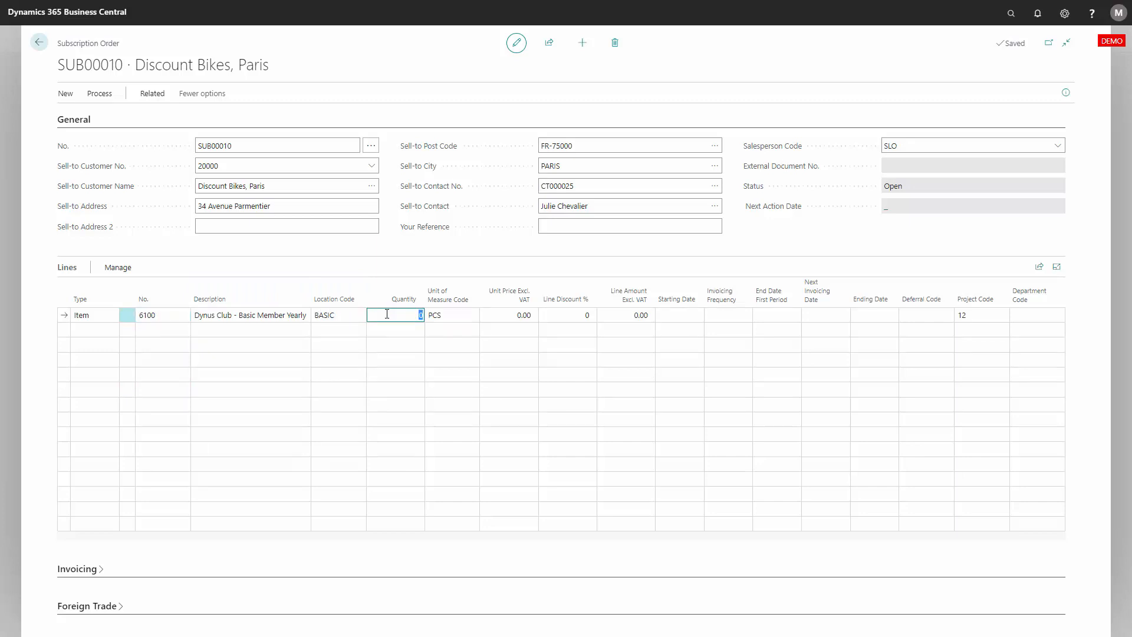
text(1)
click(485, 314)
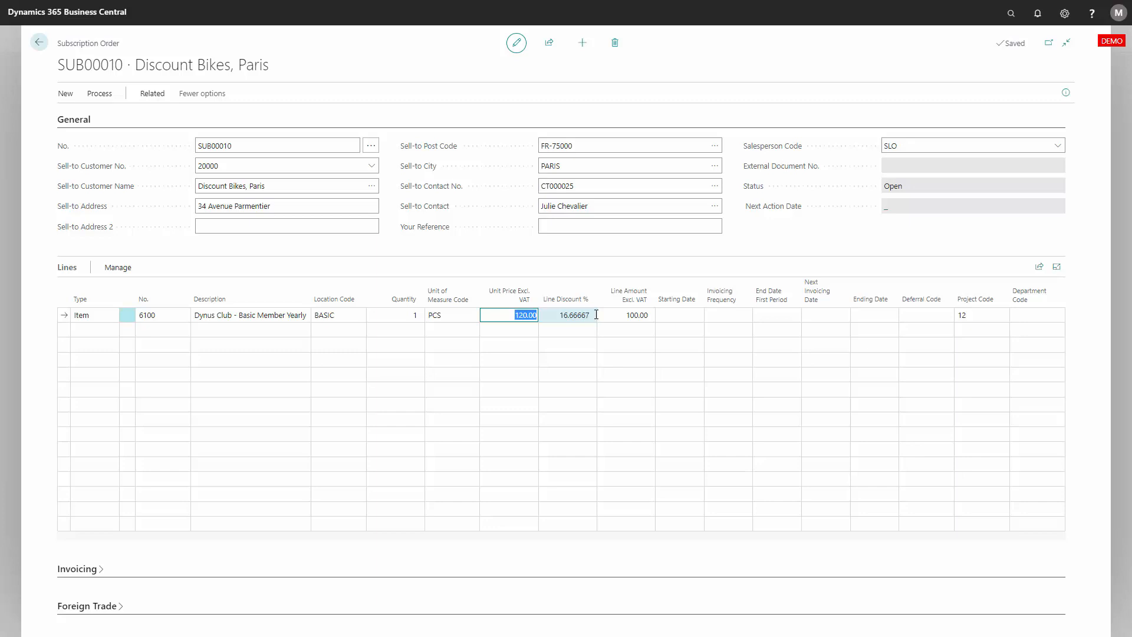
click(638, 315)
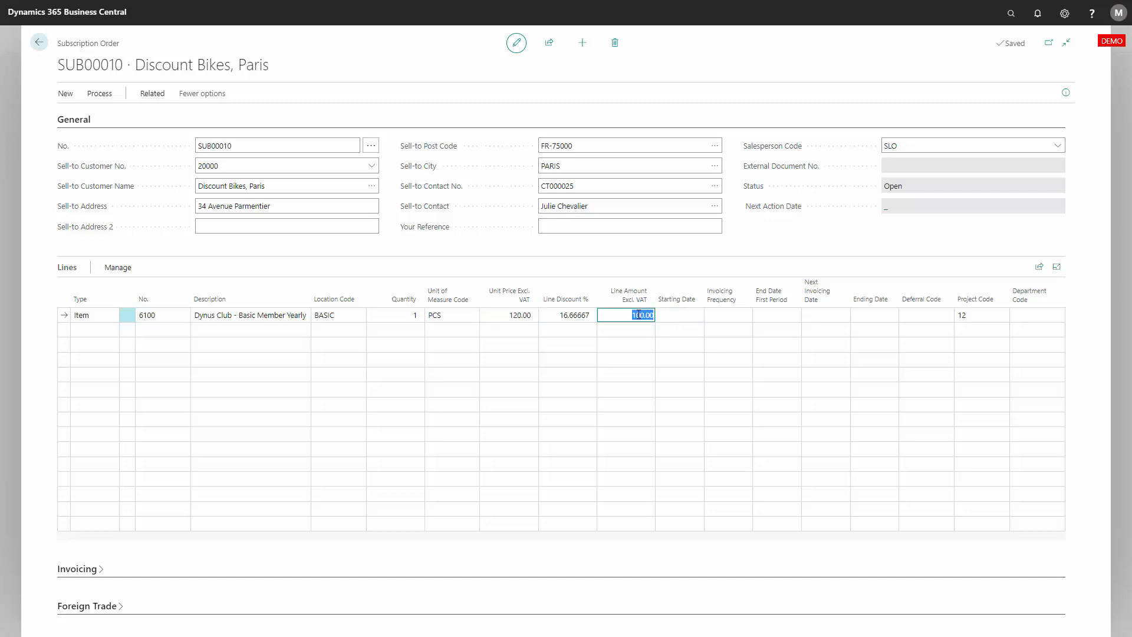
Step: Set the line's starting date to 1/1/2022 and its invoicing frequency to 1Y
click(676, 312)
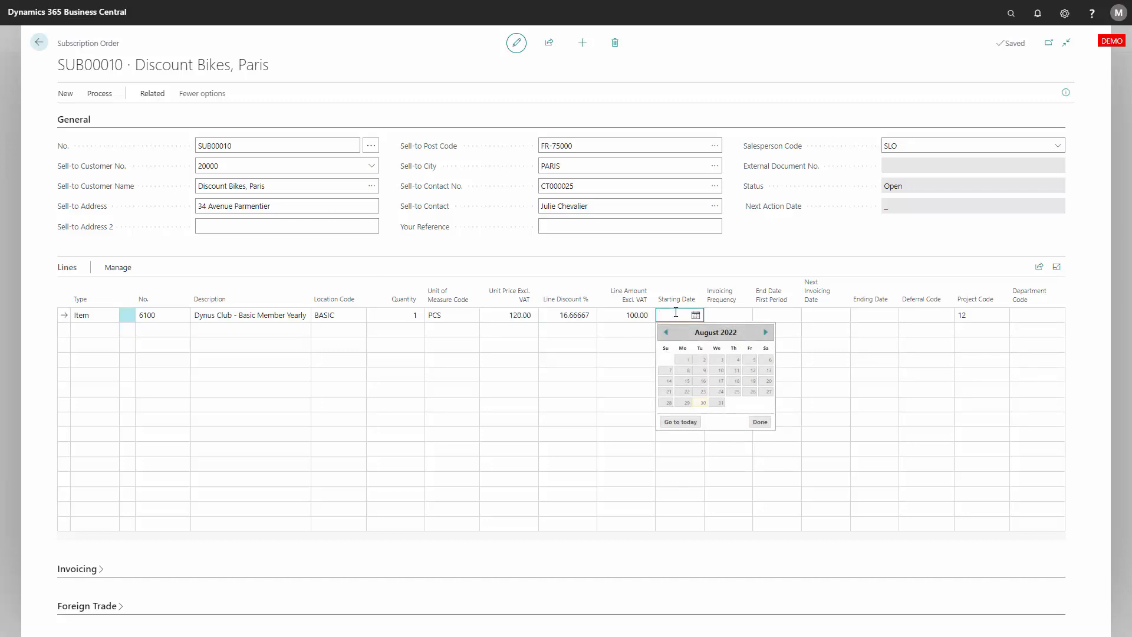
text(1/1)
click(717, 315)
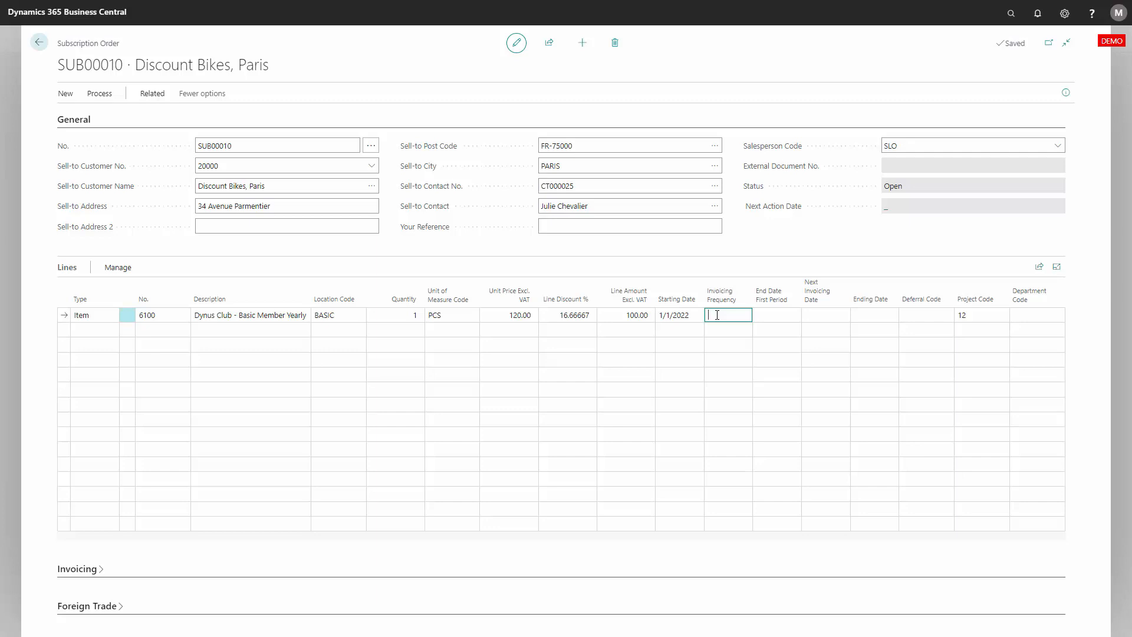
text(y)
click(771, 318)
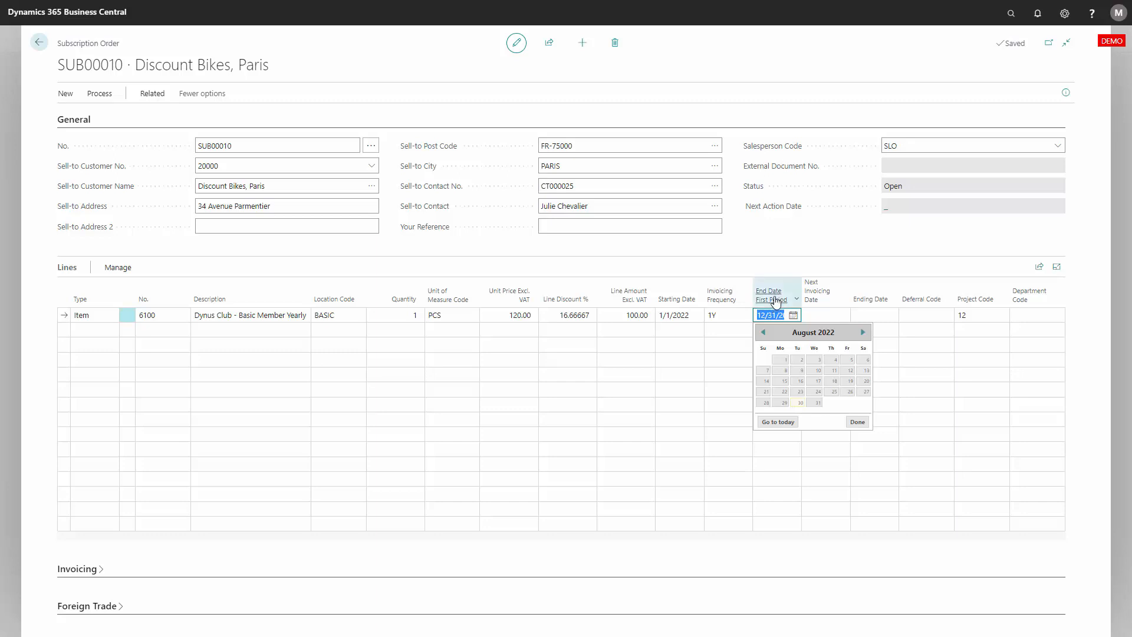
mouse_move(776, 302)
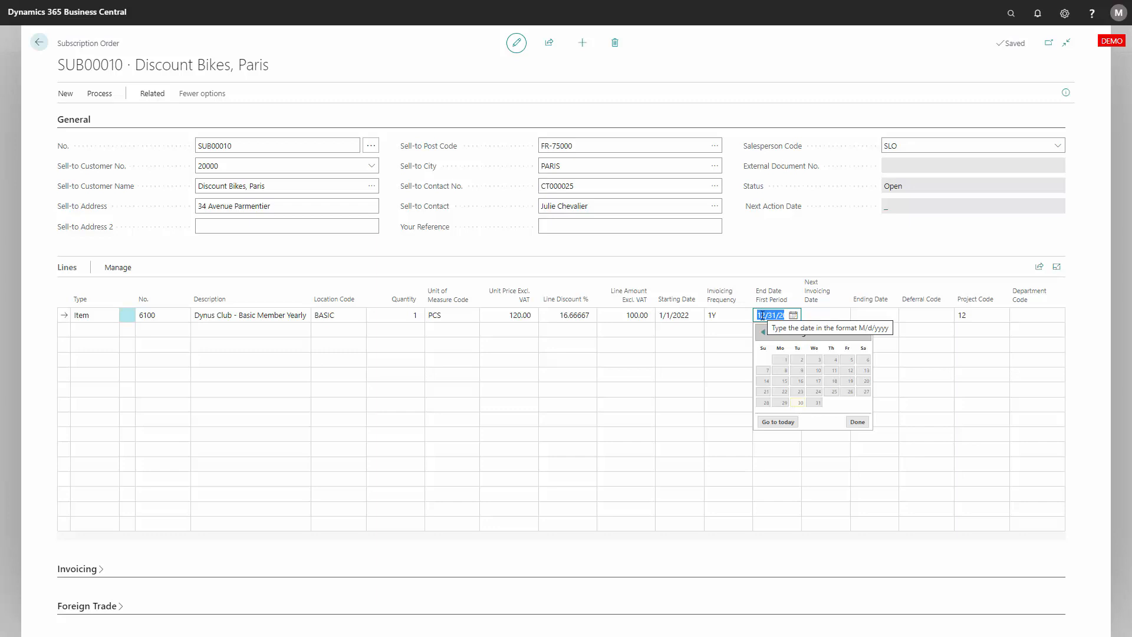
Step: Set the line's next invoicing date to 9/1/2022 and its ending date to 12/31/2022
click(830, 315)
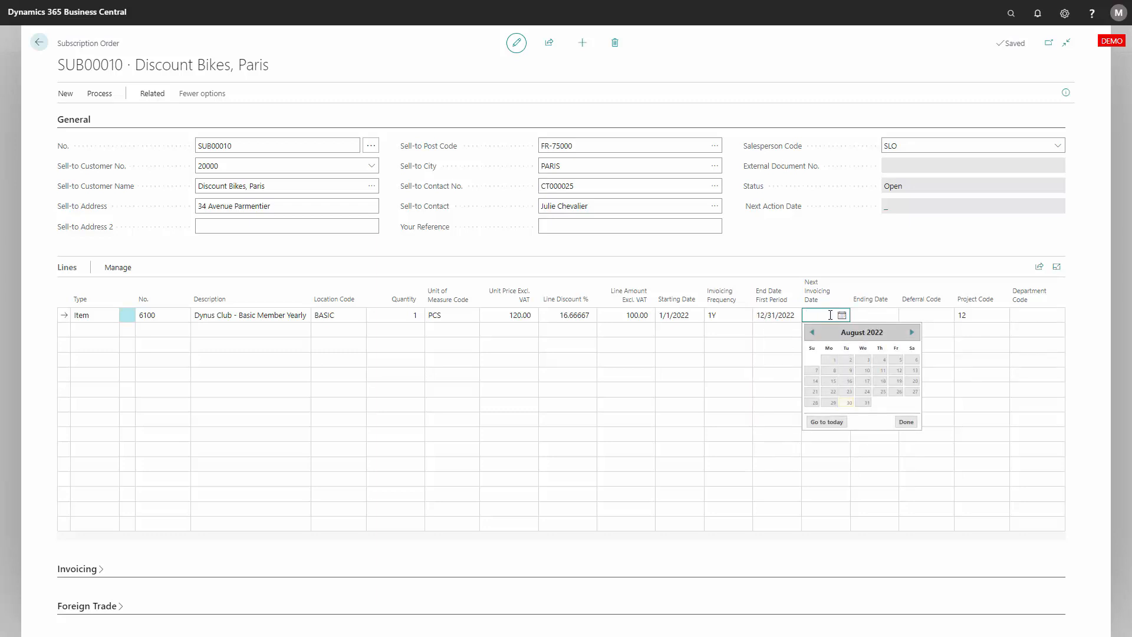
click(908, 334)
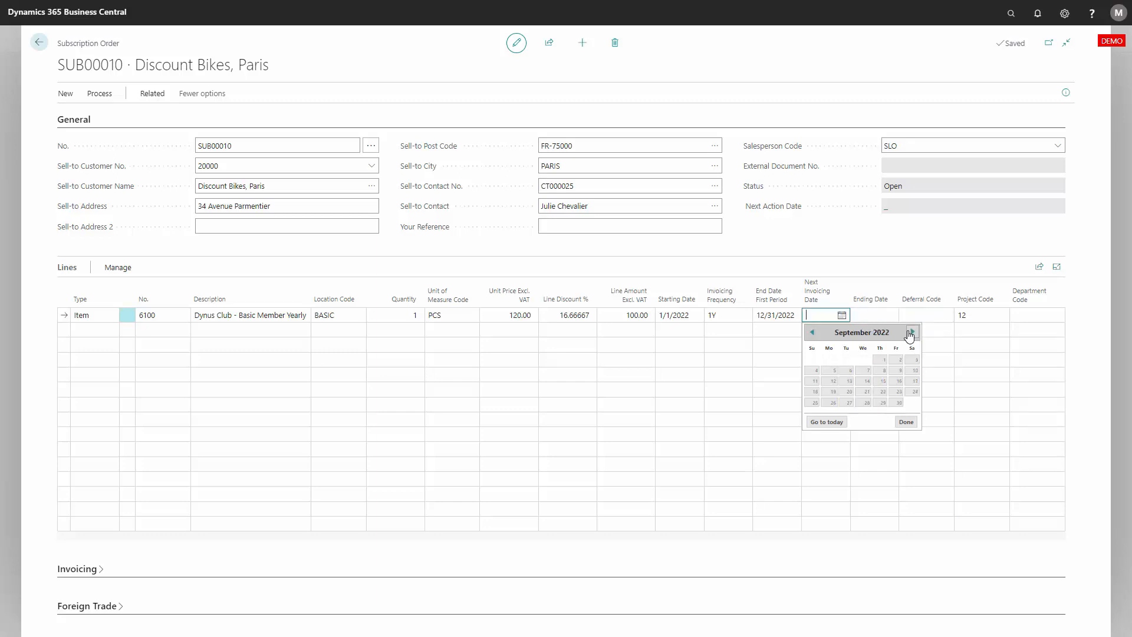
click(876, 358)
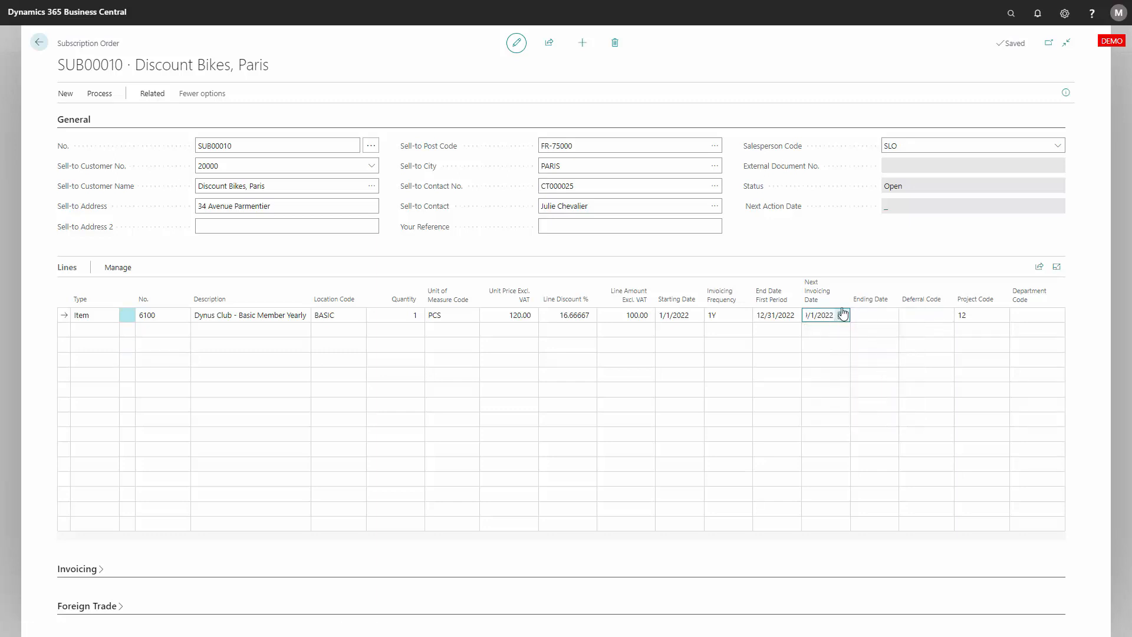
click(864, 314)
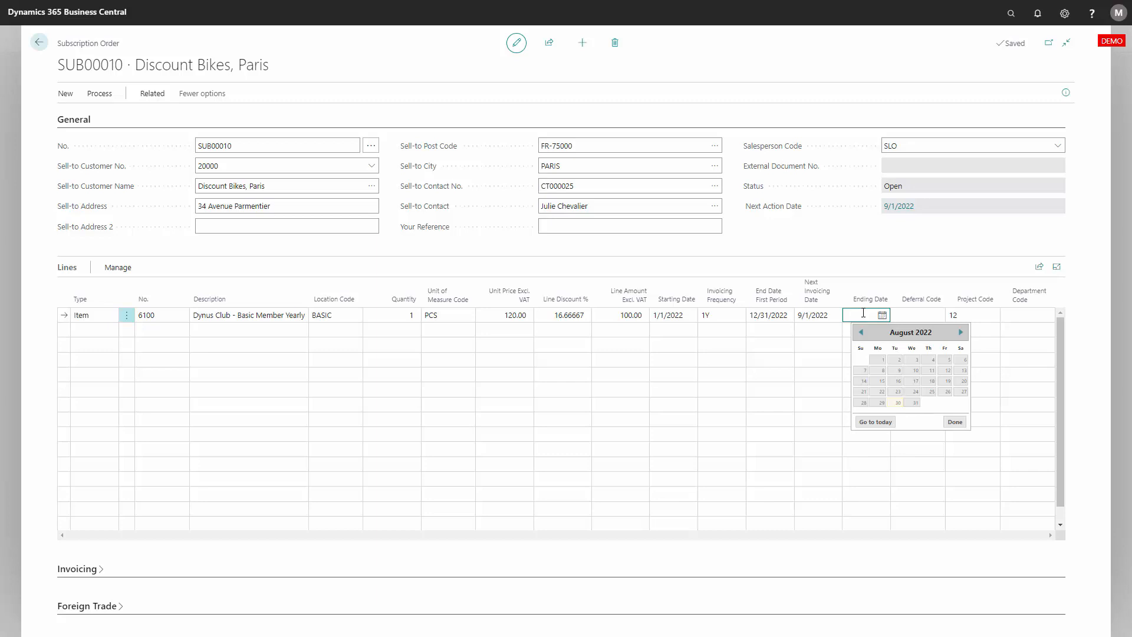
text(12/31)
key(Tab)
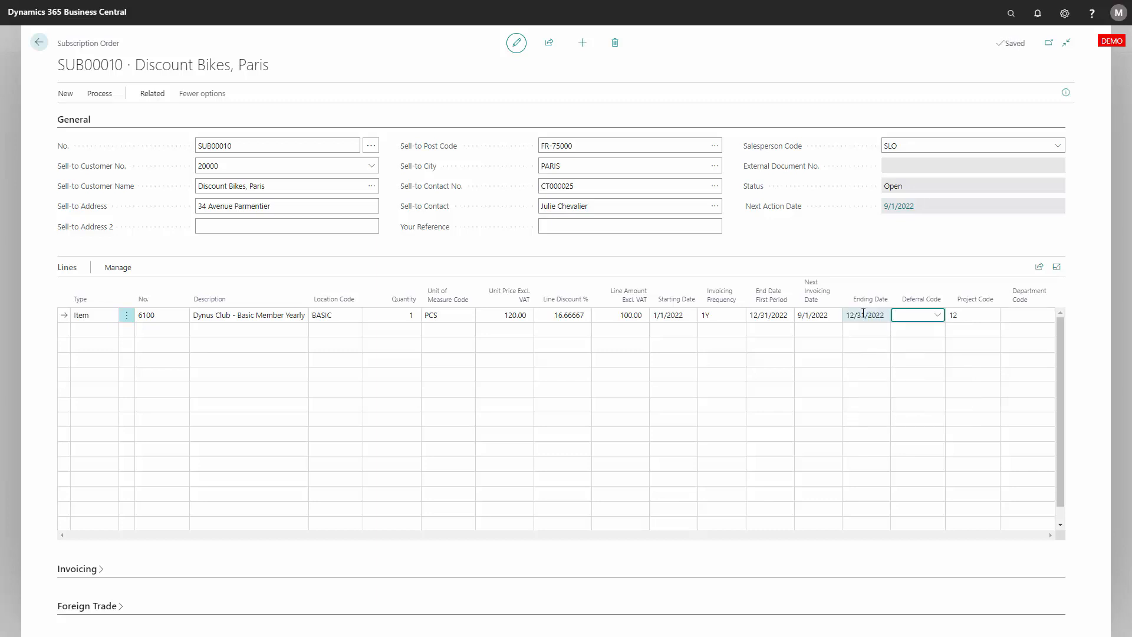
Step: Assign the deferral code SALE 12M to the membership line
click(897, 313)
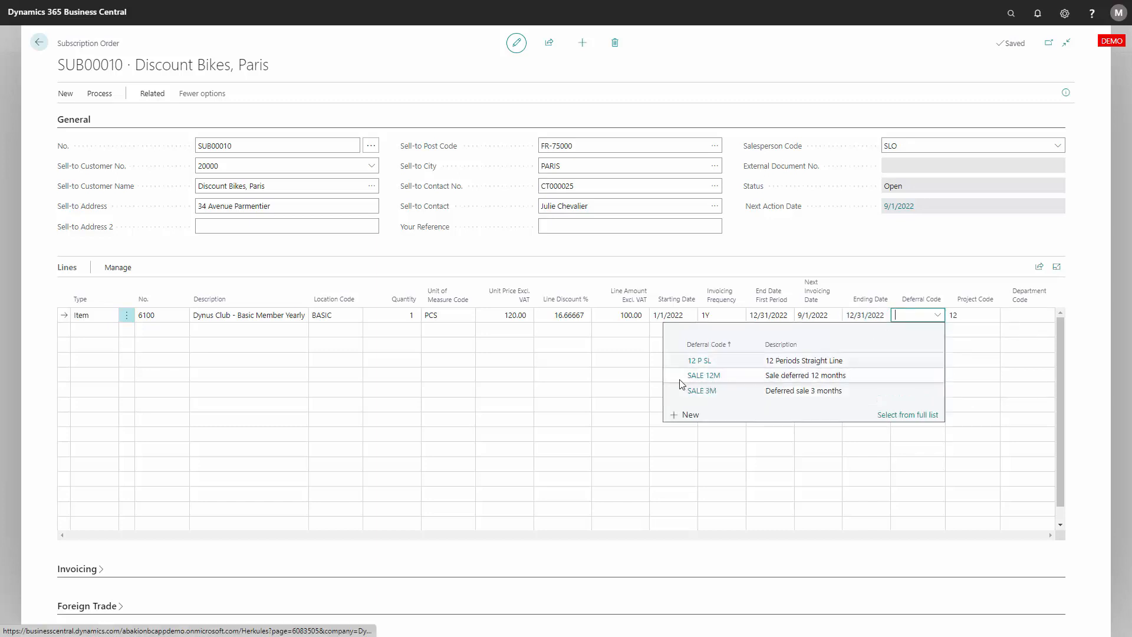
key(Down)
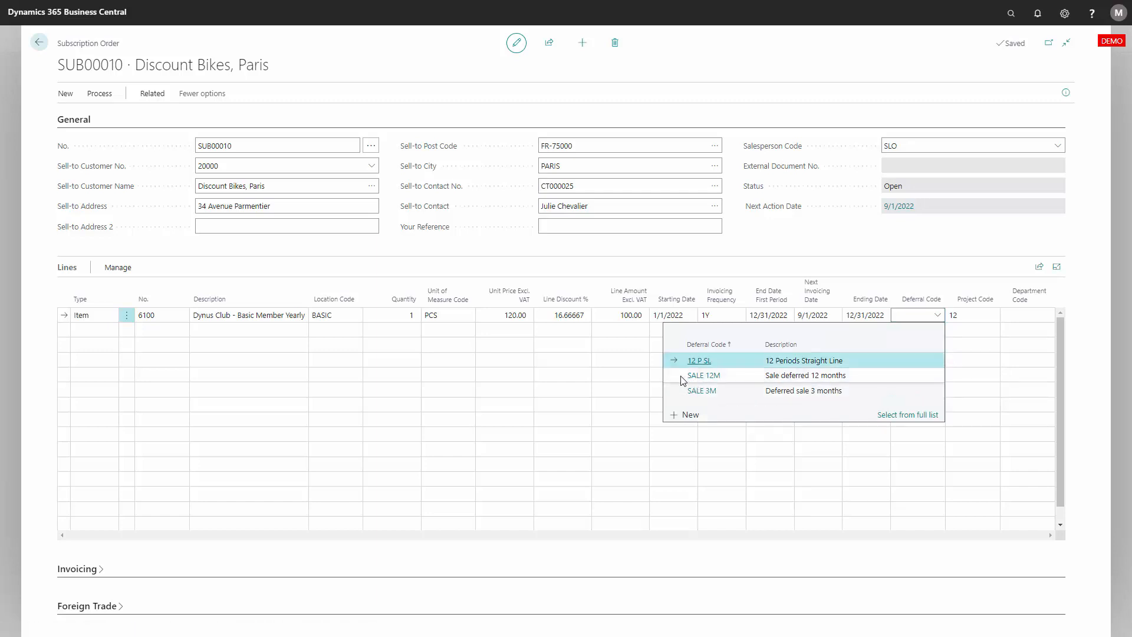
click(682, 378)
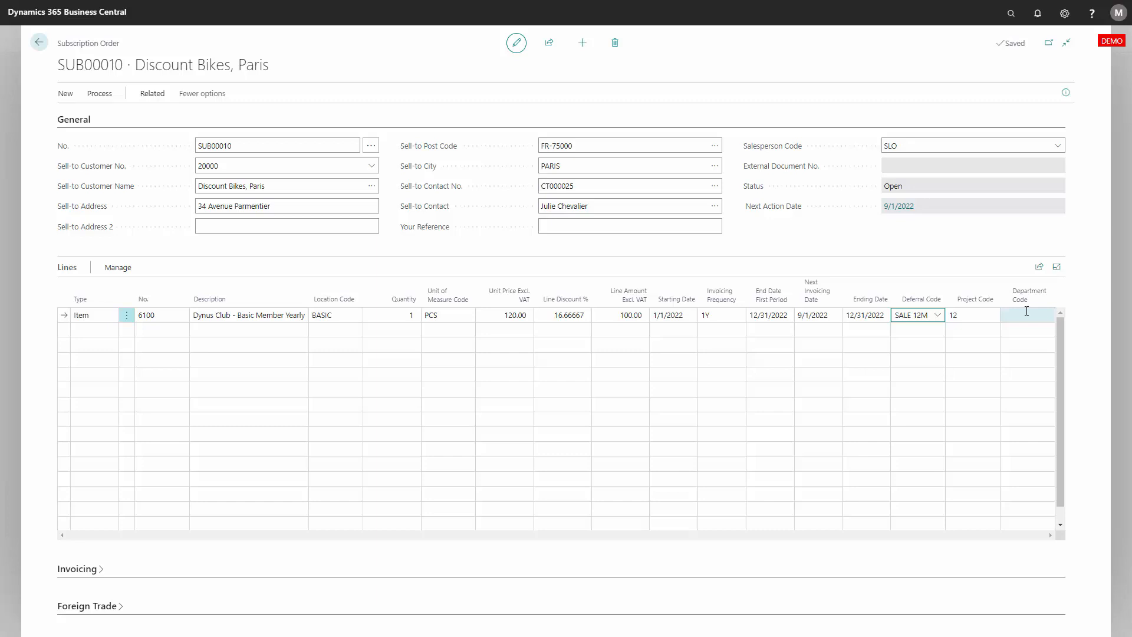
Step: Review the order's Invoicing and Foreign Trade details, including payment terms and currency, and return to the subscription list
click(79, 571)
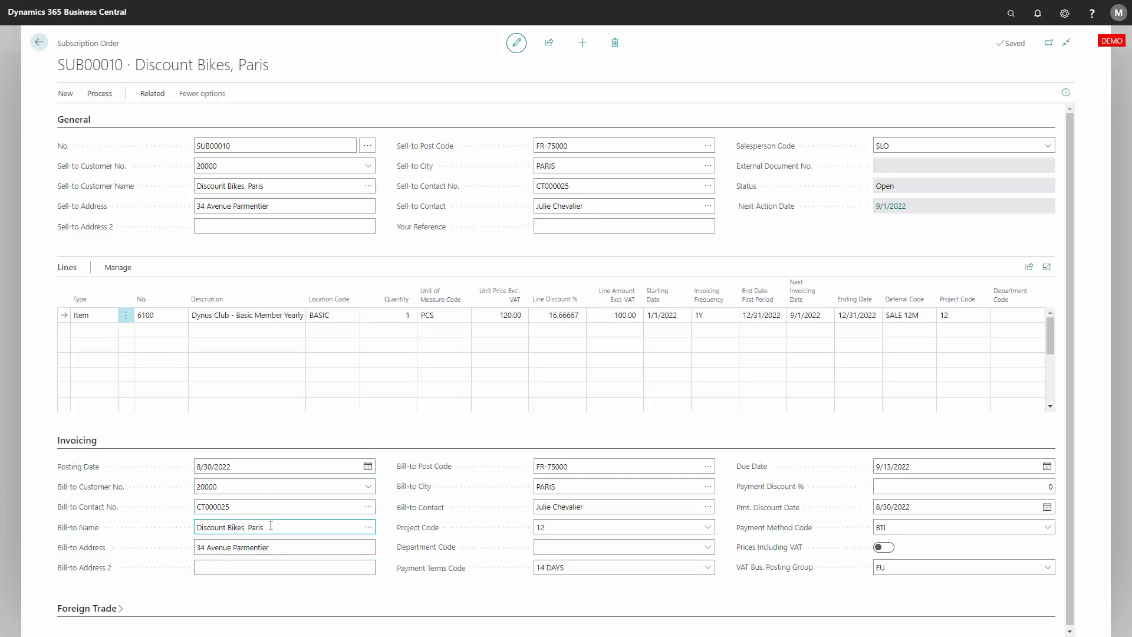
mouse_move(411, 557)
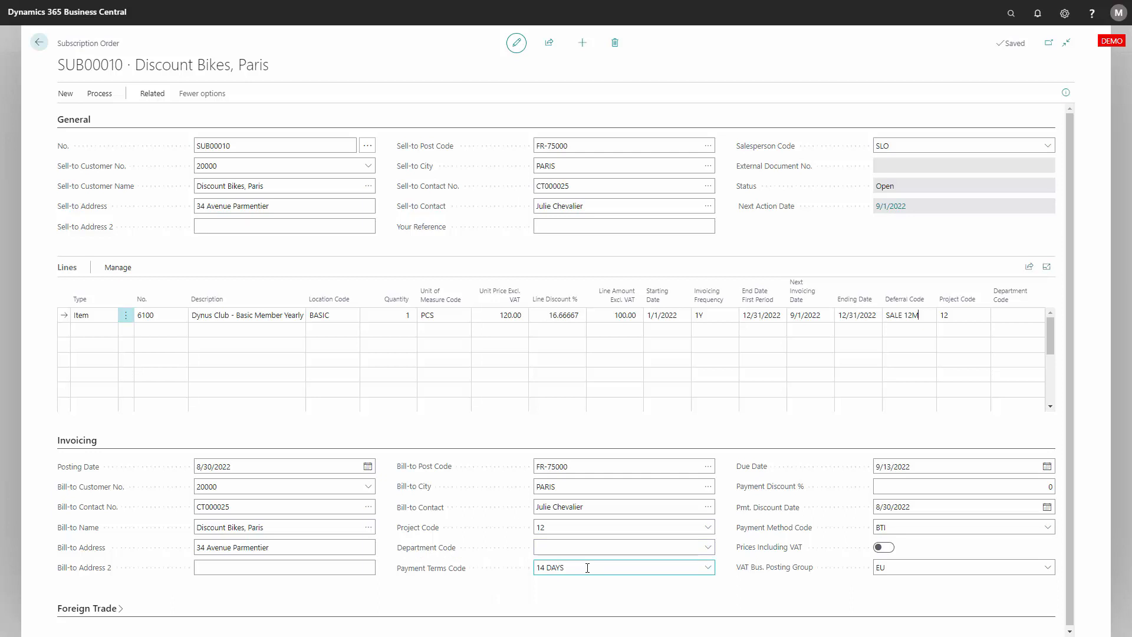
scroll(587, 567, down, 1)
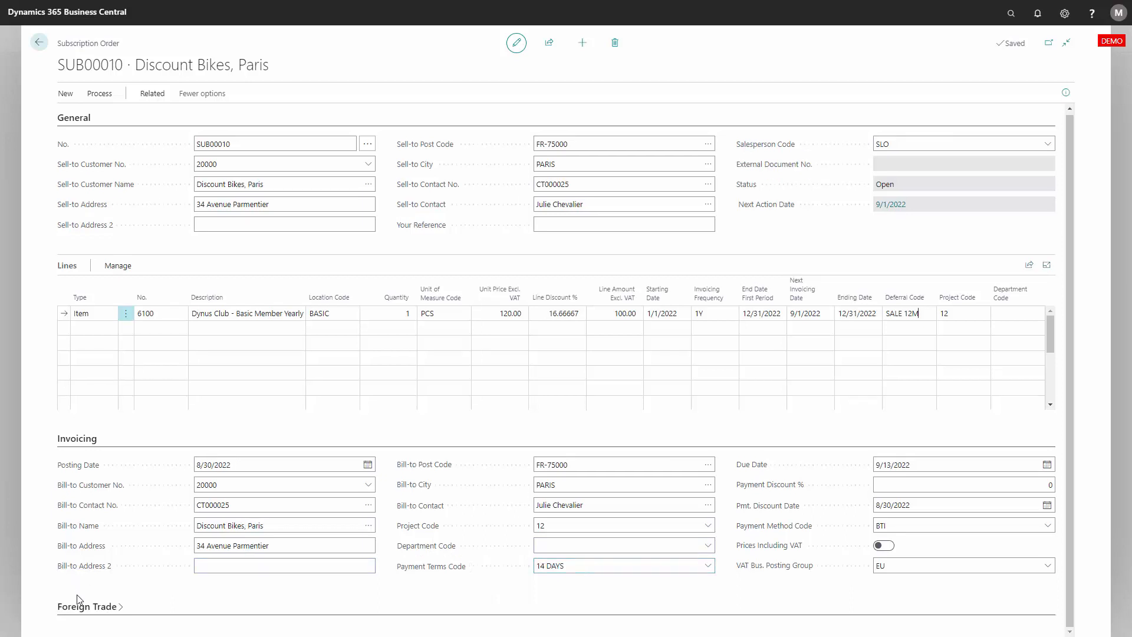
click(82, 610)
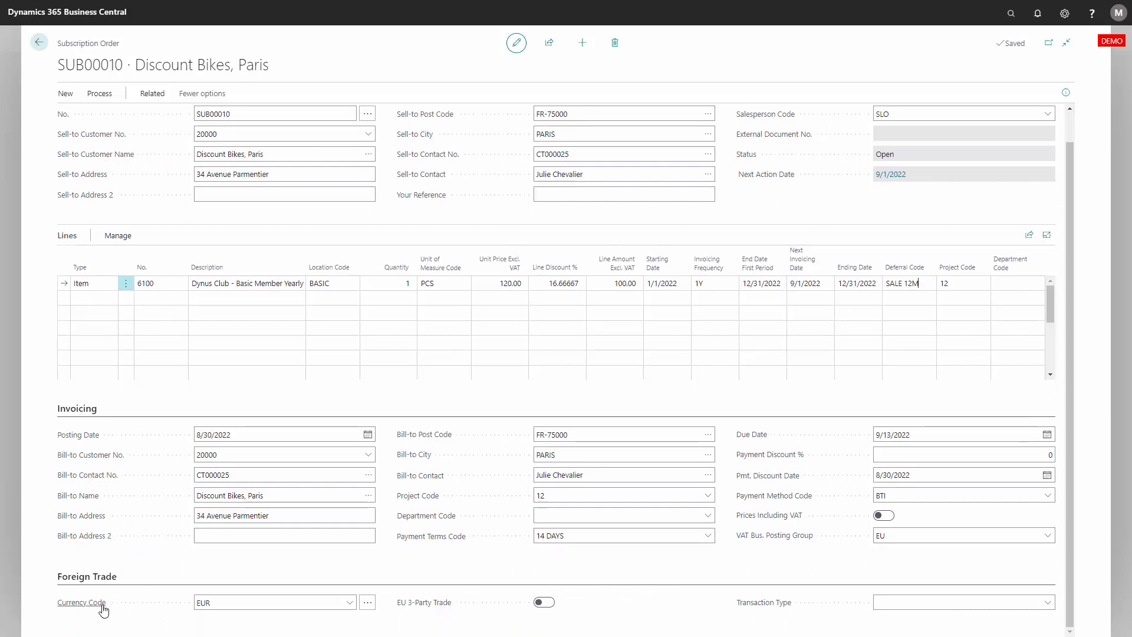
mouse_move(104, 610)
key(Escape)
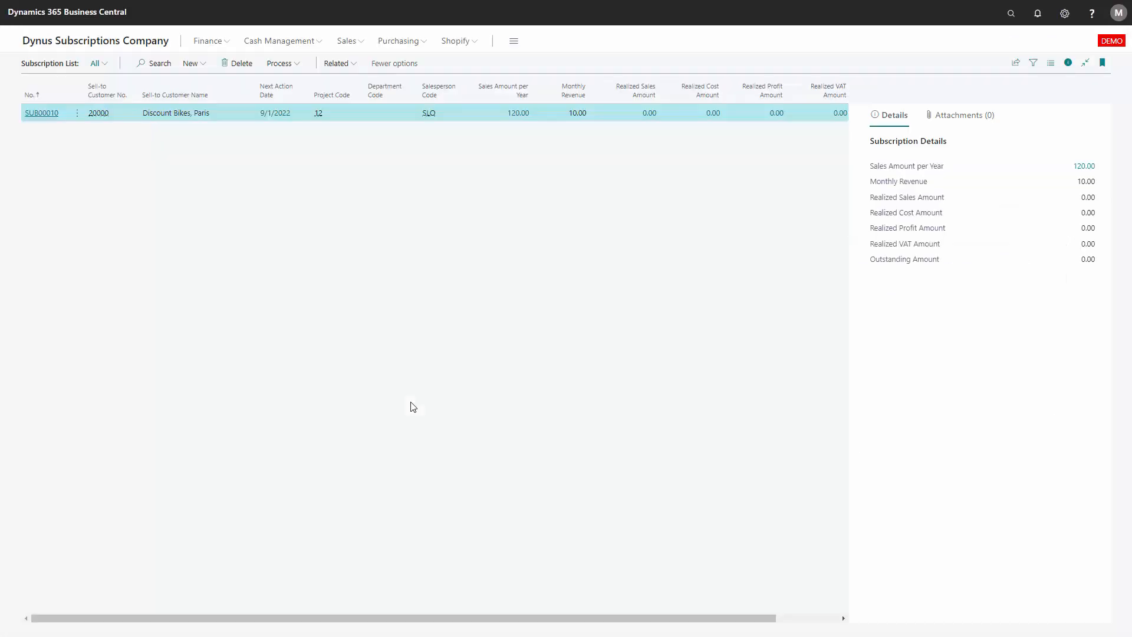